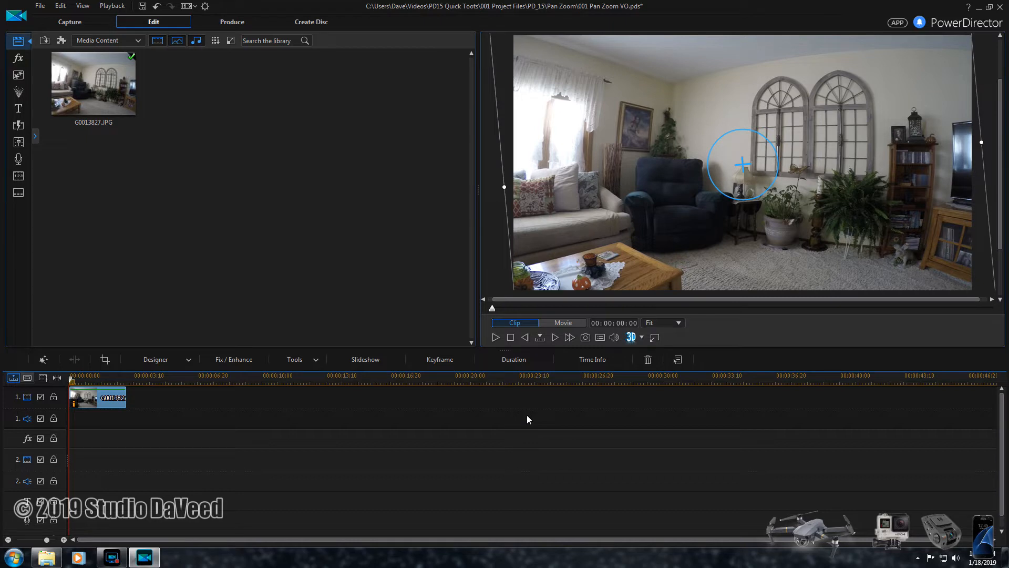
left_click(527, 415)
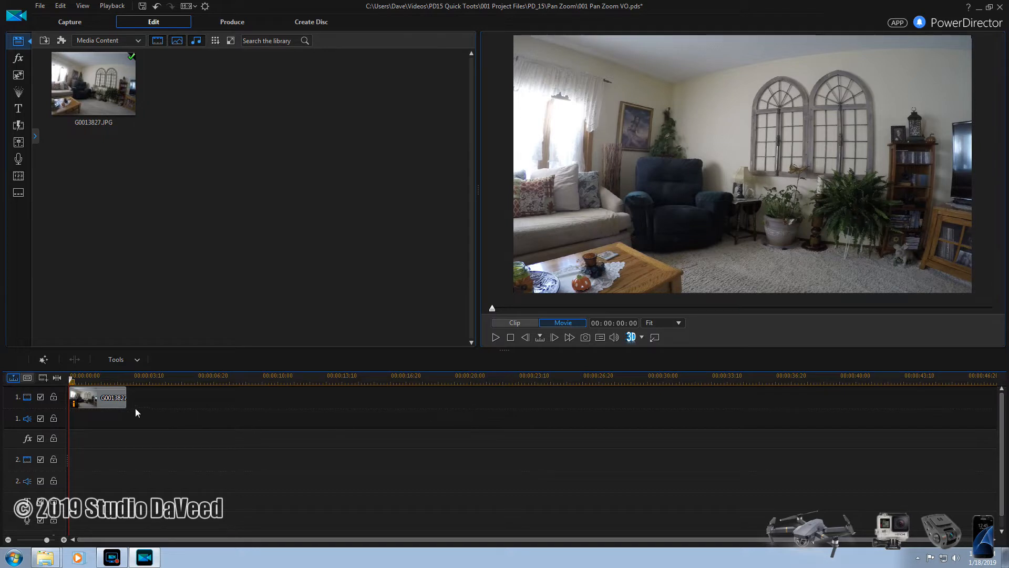
left_click(113, 400)
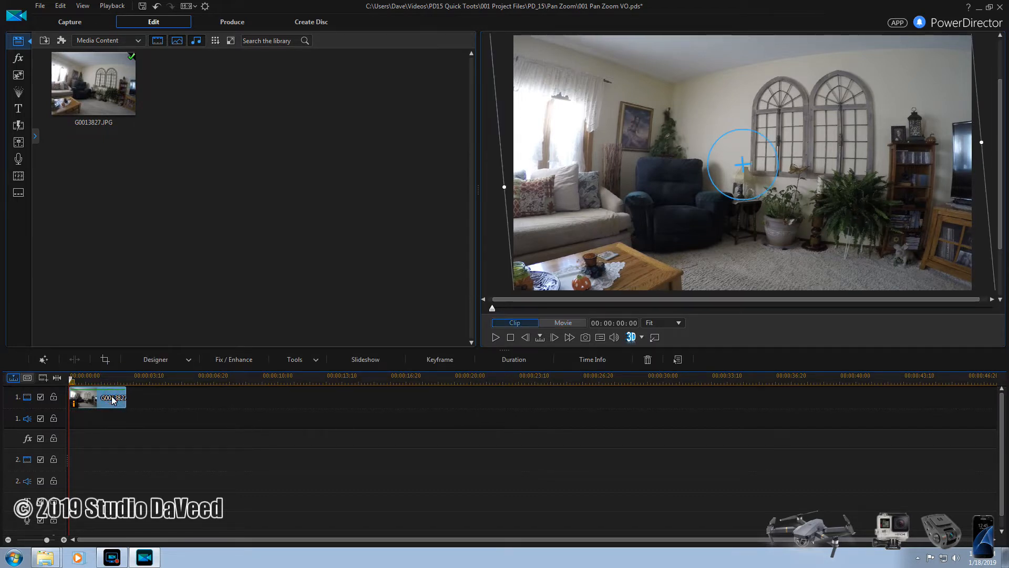
left_click(189, 360)
left_click(229, 394)
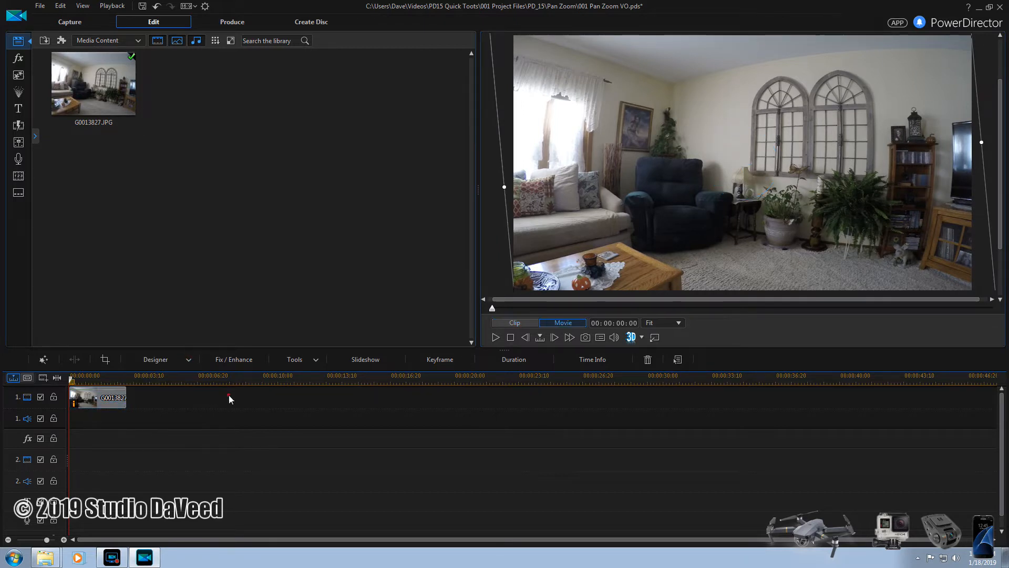
- Open the G0013827 photo clip in PiP Designer and add position and scale keyframes at its start
left_click(102, 401)
double_click(102, 400)
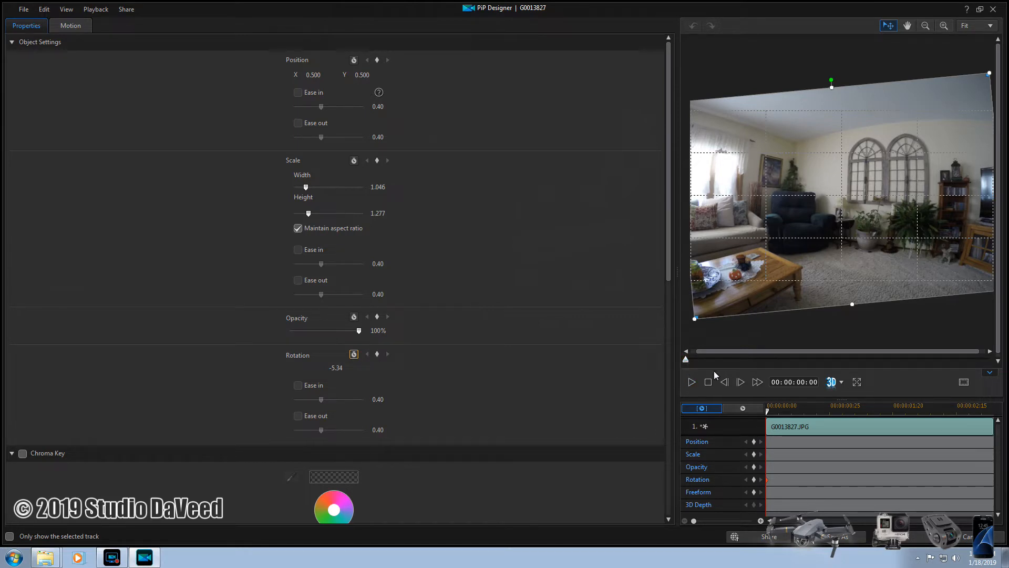
left_click(754, 441)
left_click(754, 454)
- At the clip's end (00:00:03:00), enlarge the photo to width scale 2.319 and place it at X 0.156, Y 0.821, framing the arched windows
left_click_drag(685, 361, 999, 360)
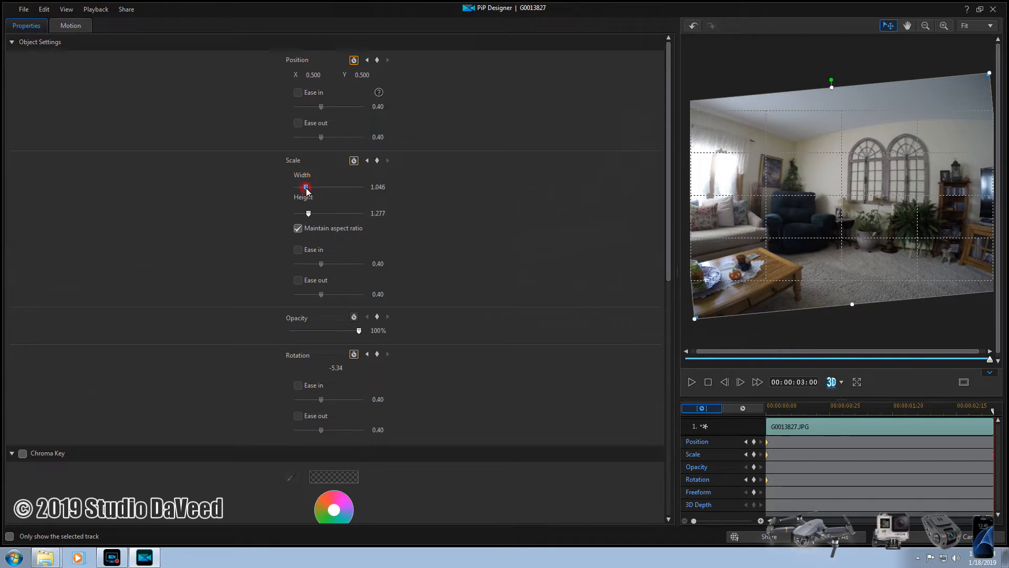
left_click_drag(306, 187, 326, 187)
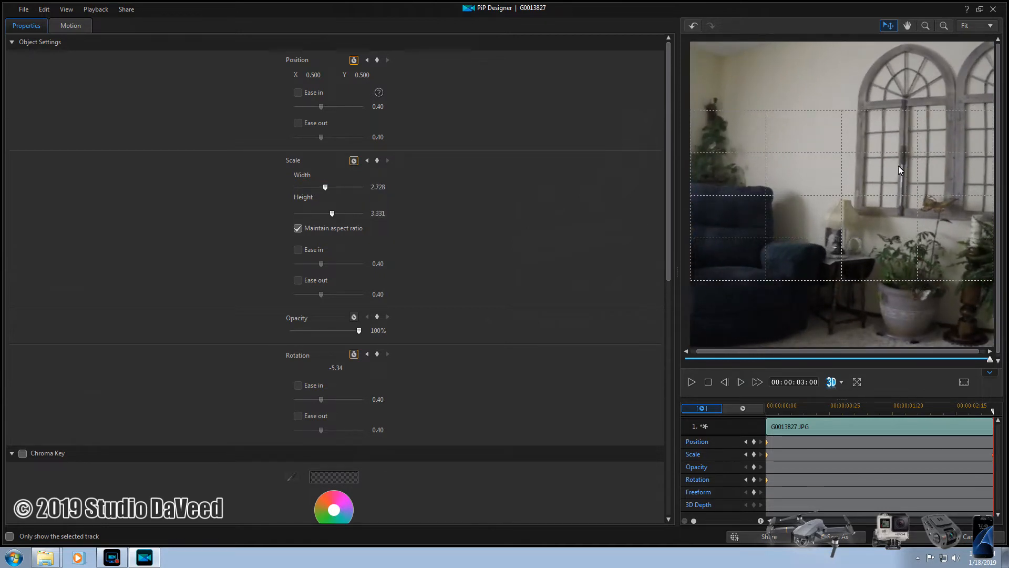
left_click_drag(903, 162, 791, 220)
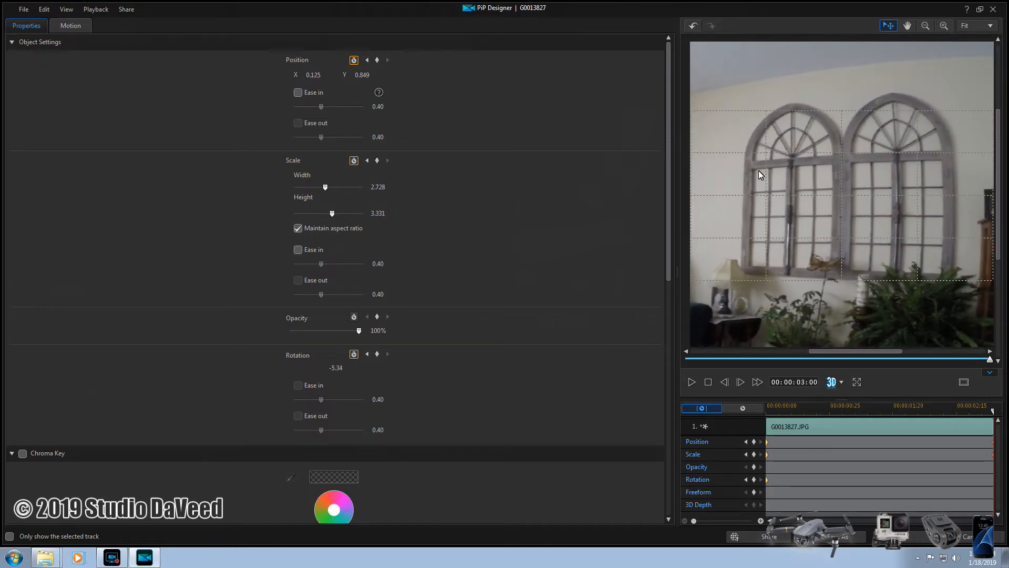
left_click_drag(325, 188, 321, 188)
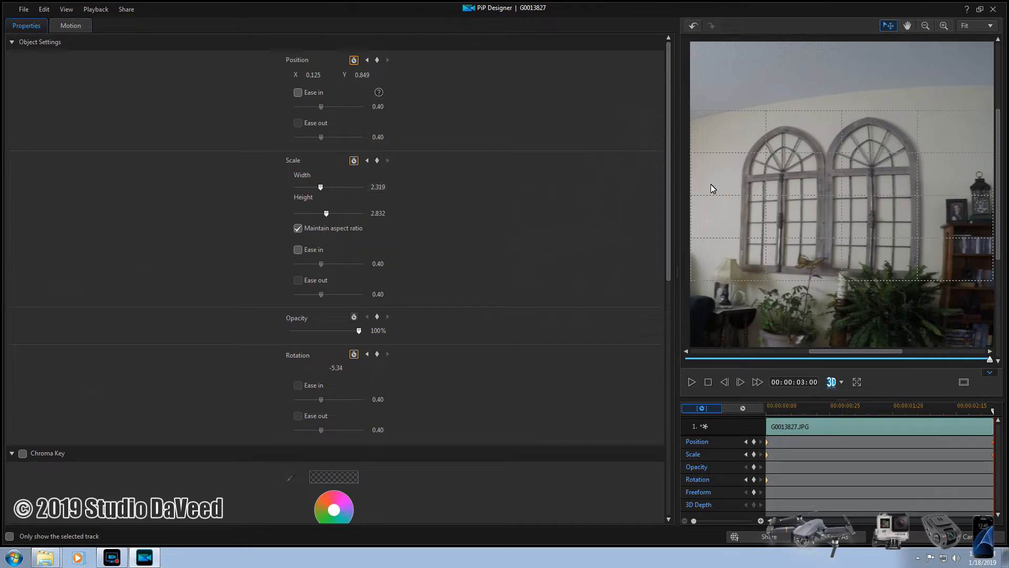
left_click_drag(886, 210, 897, 204)
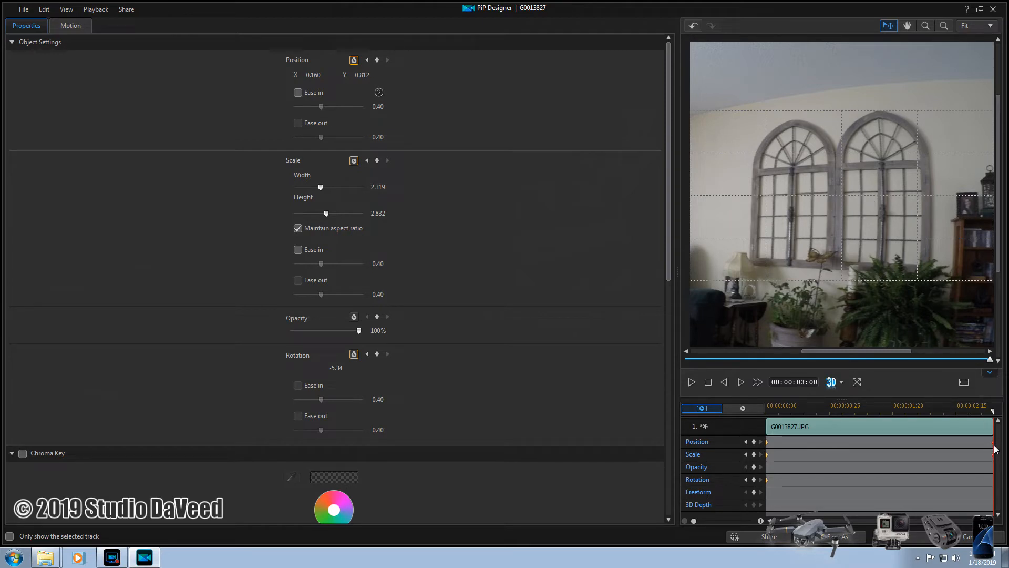
left_click_drag(878, 201, 877, 204)
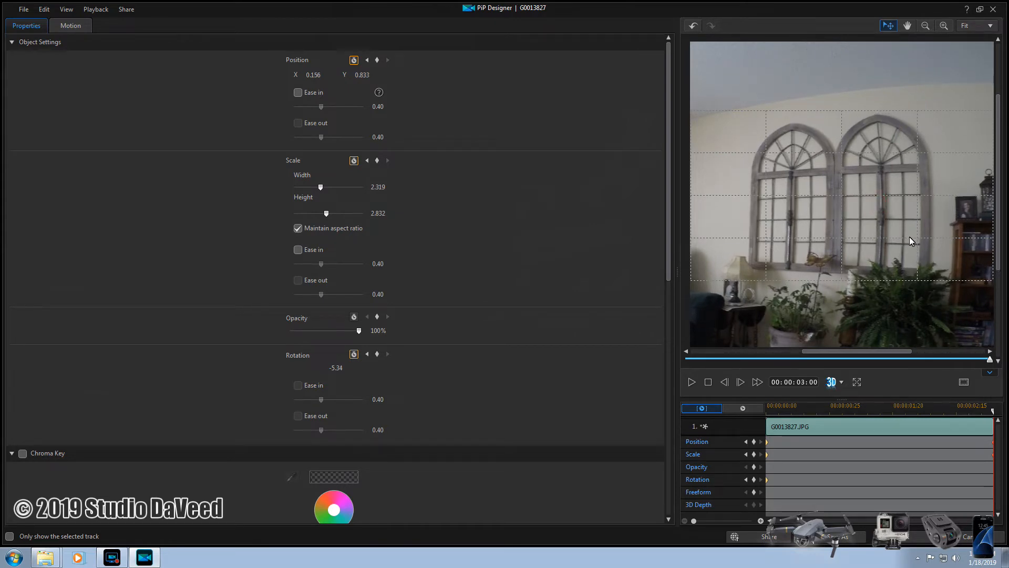
left_click_drag(901, 237, 912, 226)
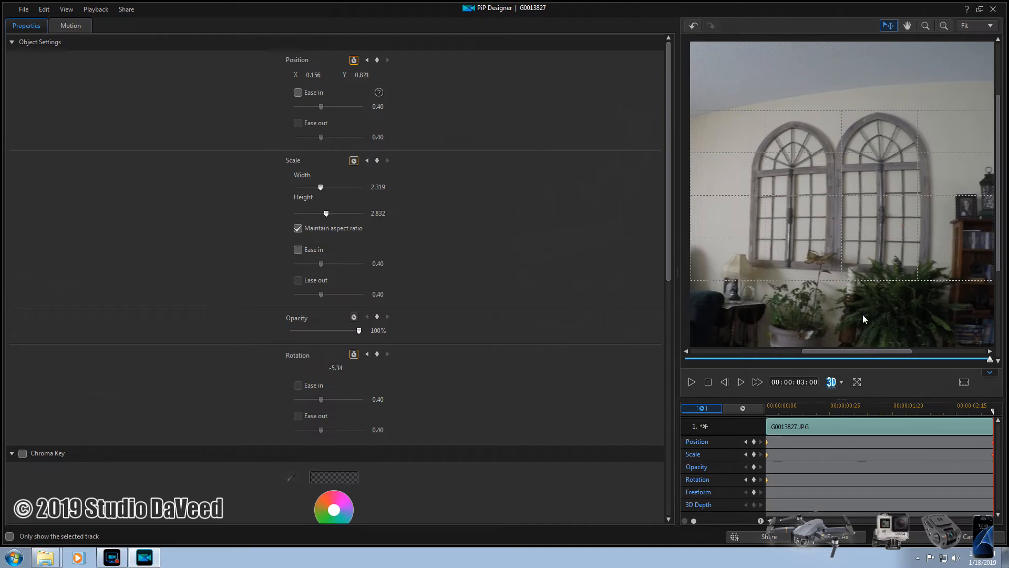
- Preview the pan-and-zoom in PiP Designer, and play the whole movie after accepting the changes
left_click(709, 383)
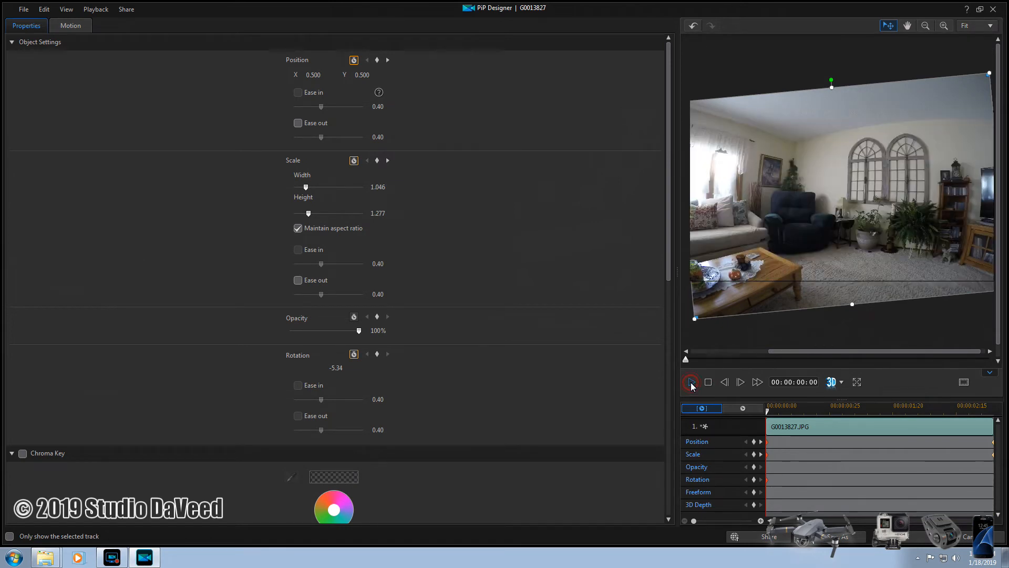
left_click(692, 384)
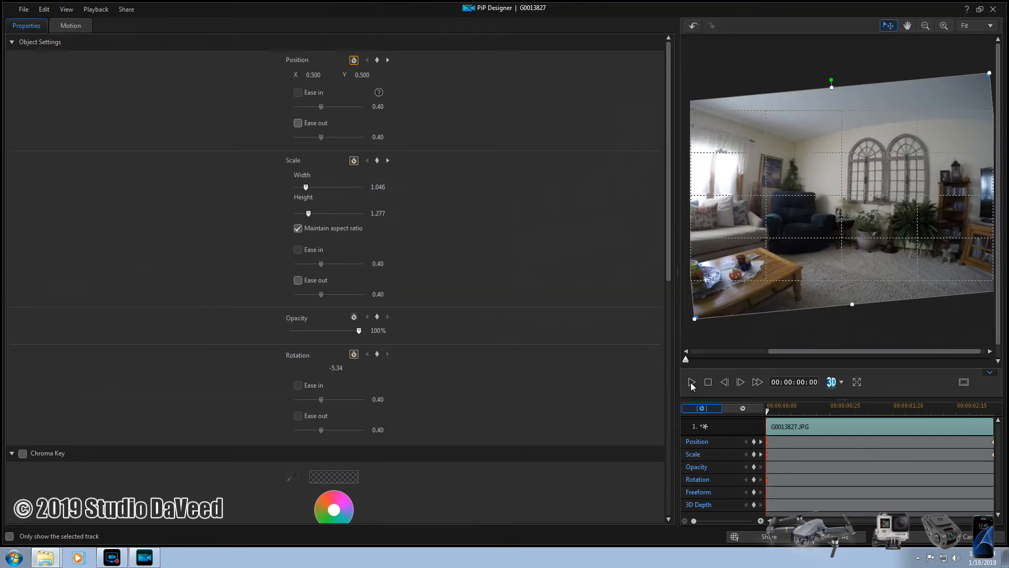
left_click(923, 540)
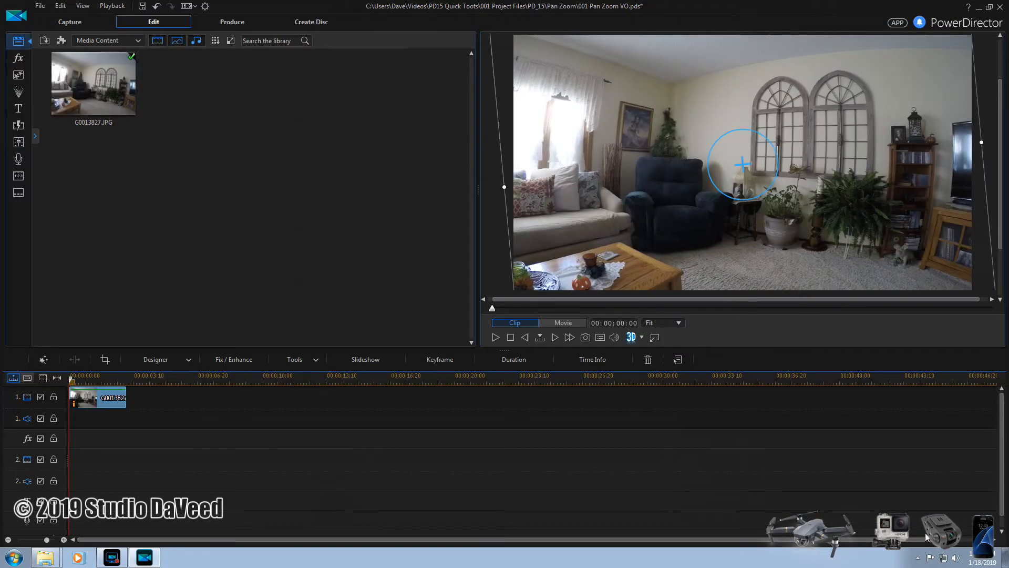
left_click(496, 338)
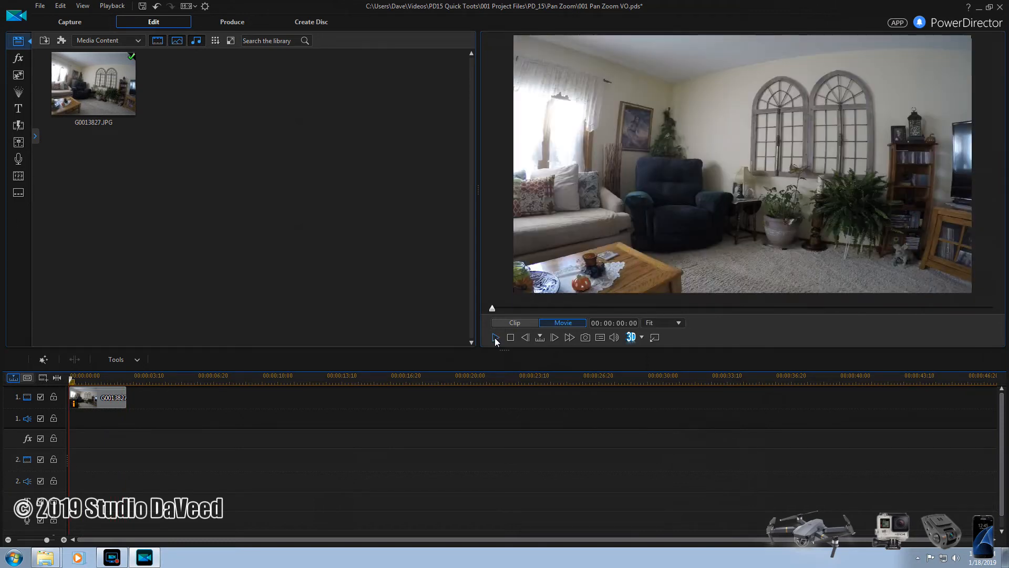
left_click(495, 338)
- Take a snapshot of the movie's last frame at 00:00:03:00 and place it on video track 1 directly after the photo clip
left_click_drag(502, 311, 996, 309)
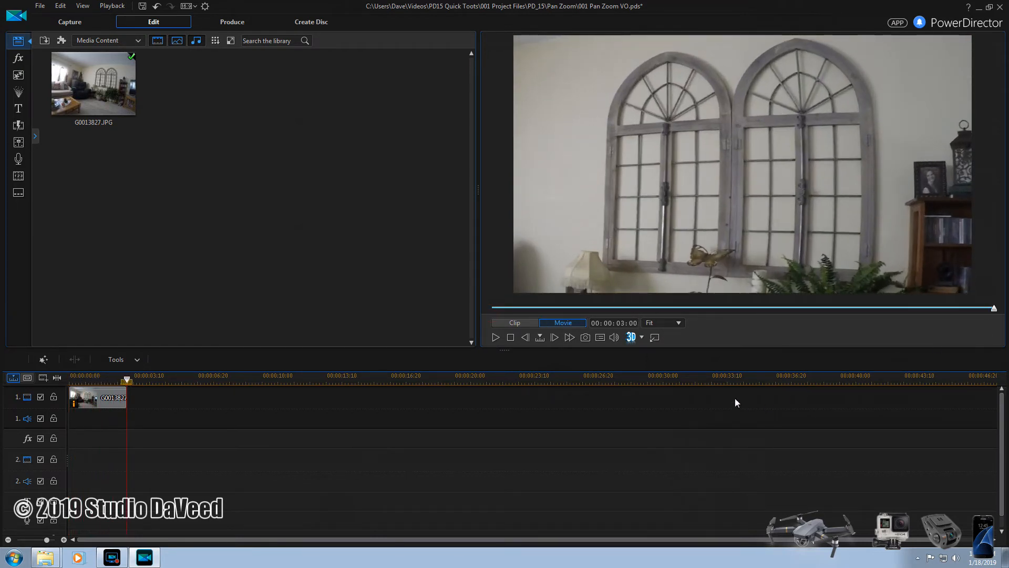
left_click(585, 338)
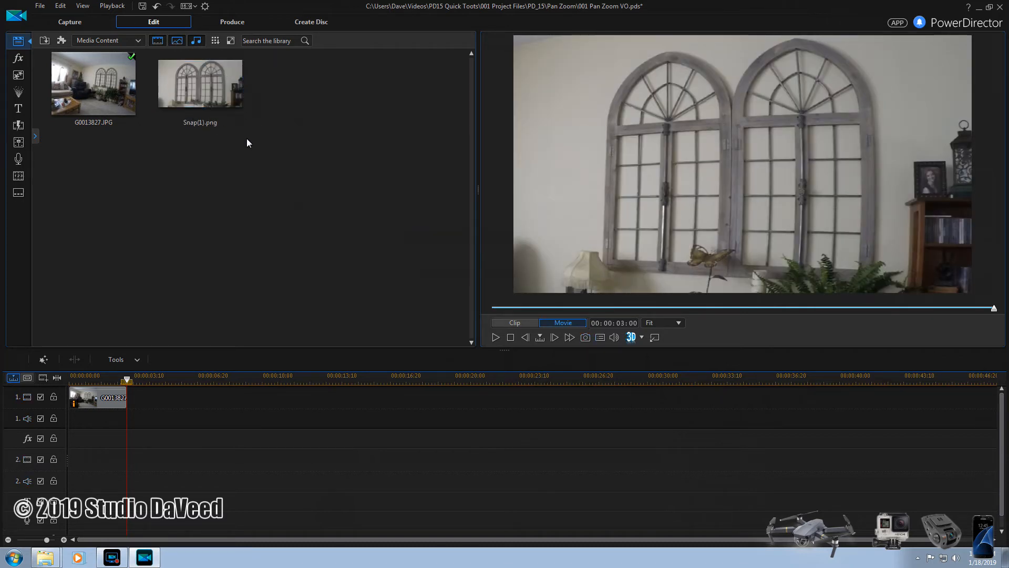
left_click_drag(210, 84, 175, 400)
left_click_drag(143, 405, 127, 404)
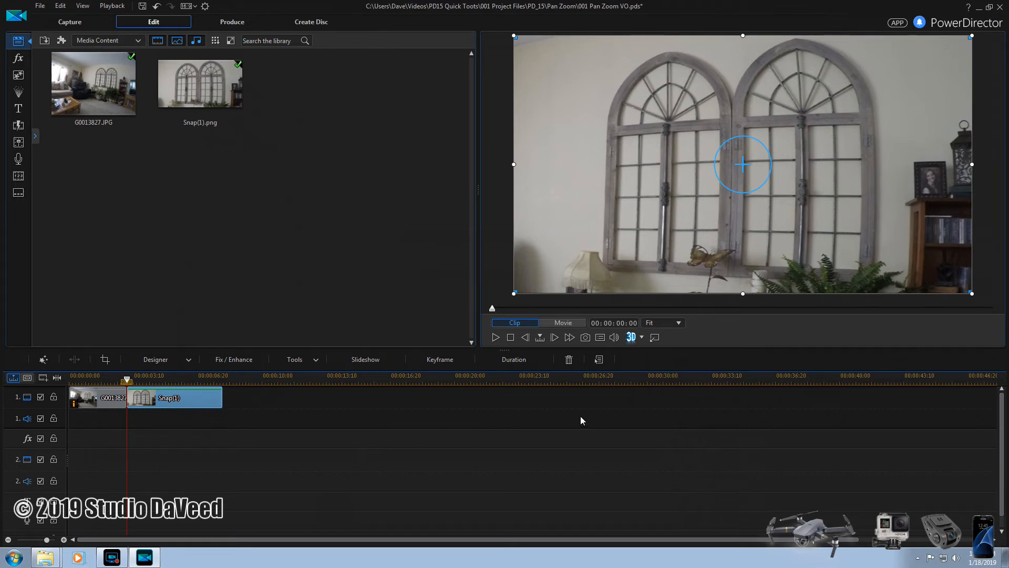
- Play the movie from the start to check how the pan-and-zoom runs into the still snapshot
left_click(557, 323)
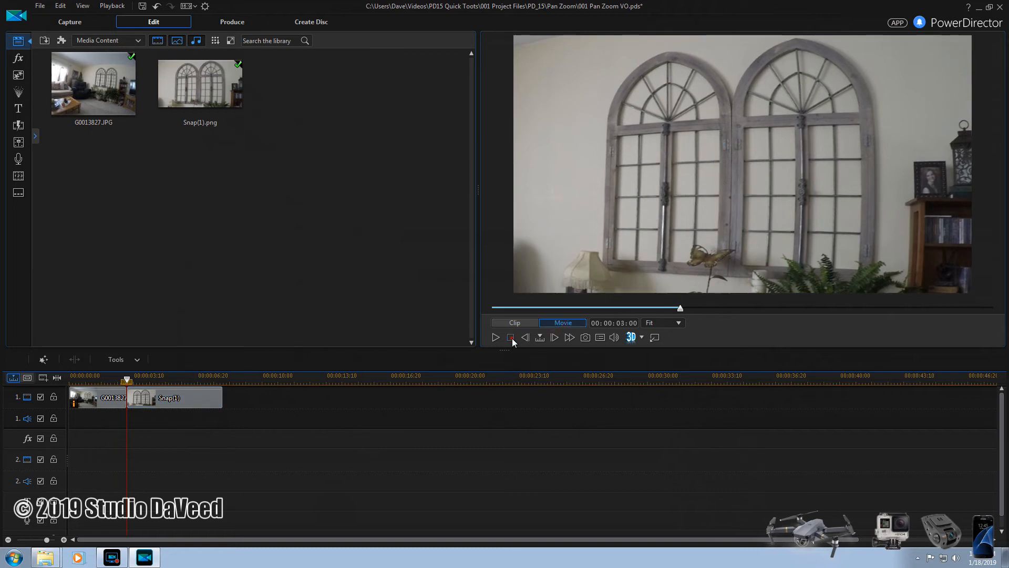
left_click(511, 338)
left_click(495, 338)
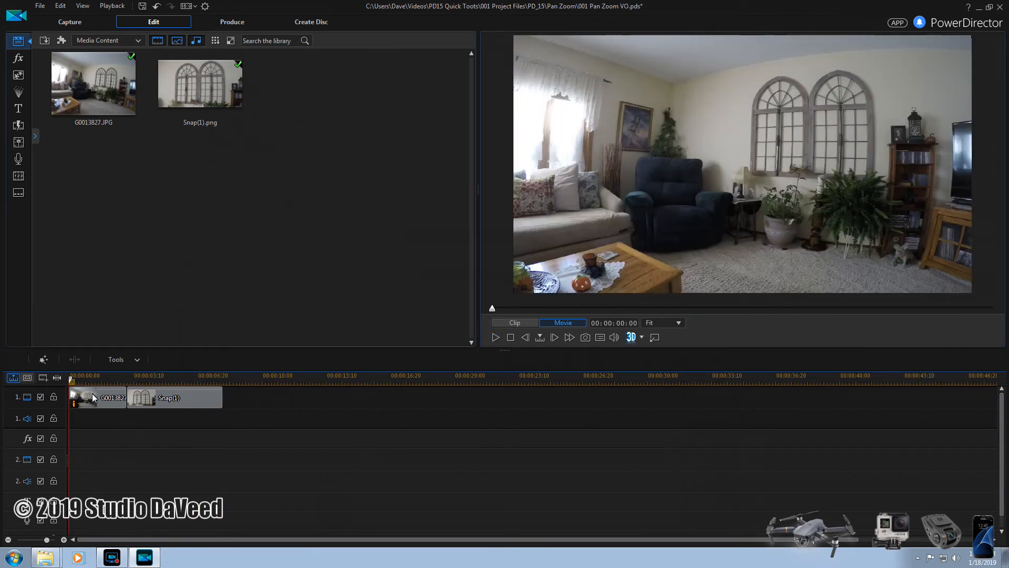
left_click(495, 337)
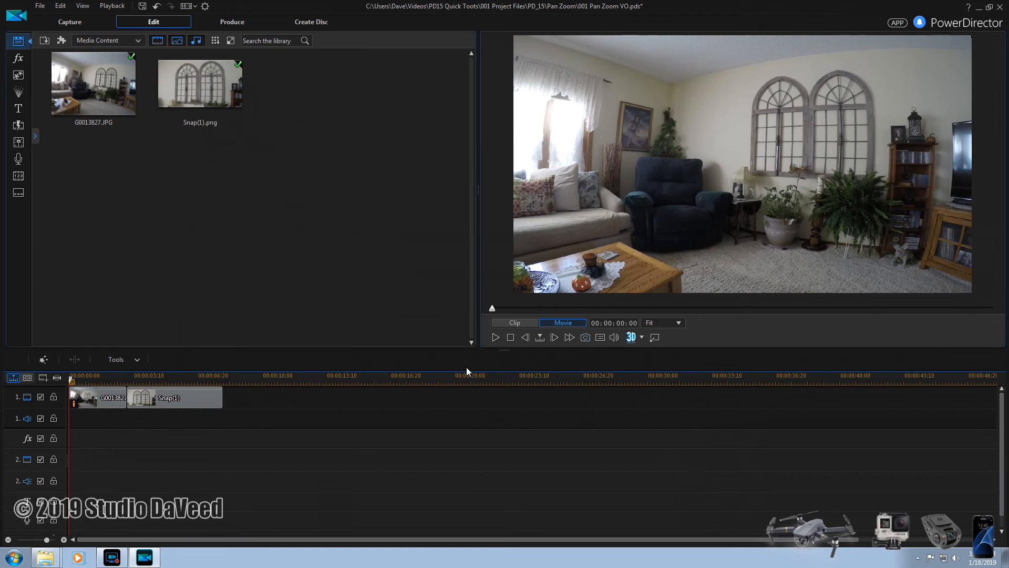
- Shorten the snapshot clip on video track 1 to about 2 seconds and play the movie from the start
left_click(187, 399)
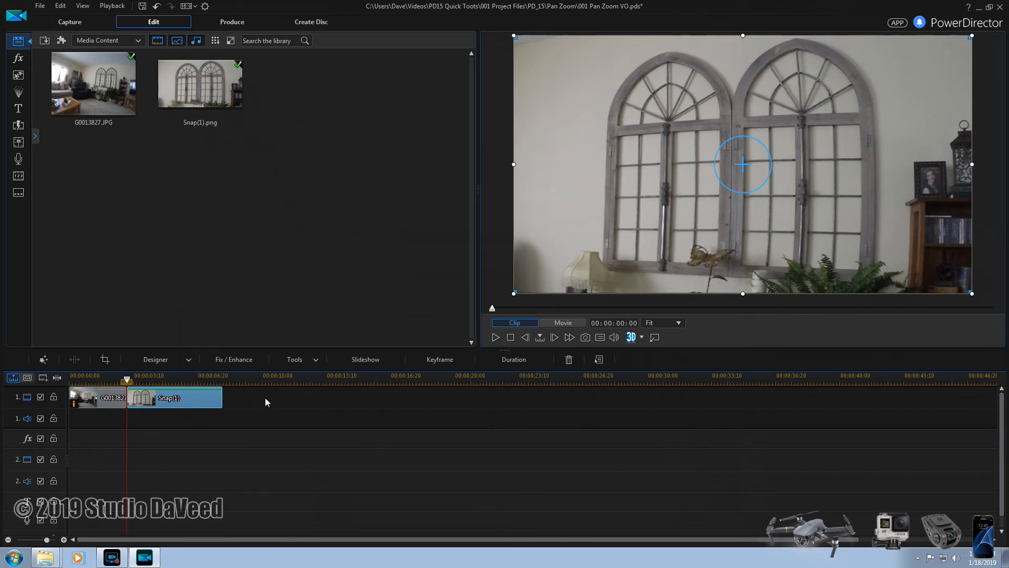
left_click(514, 360)
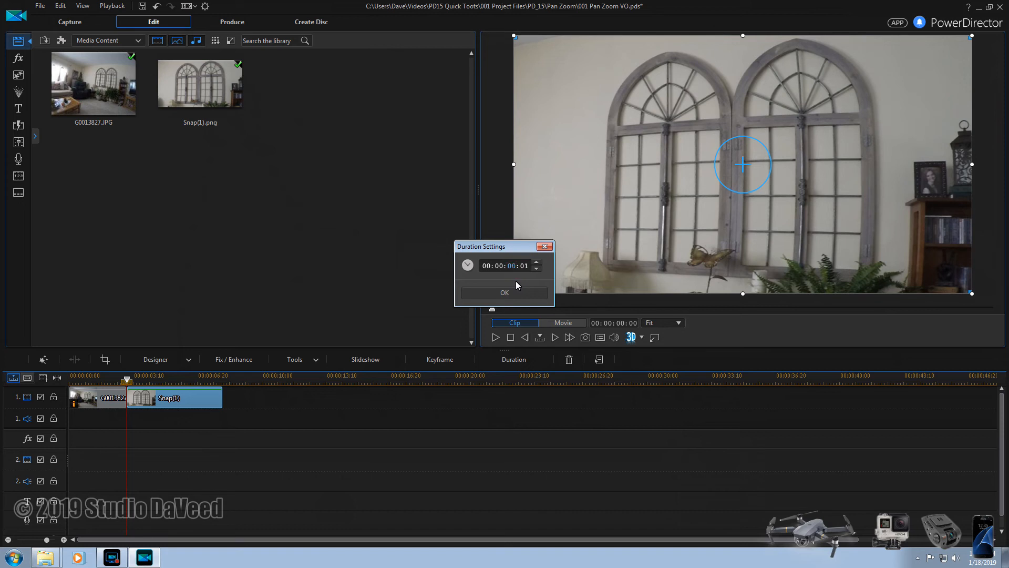
key("Return")
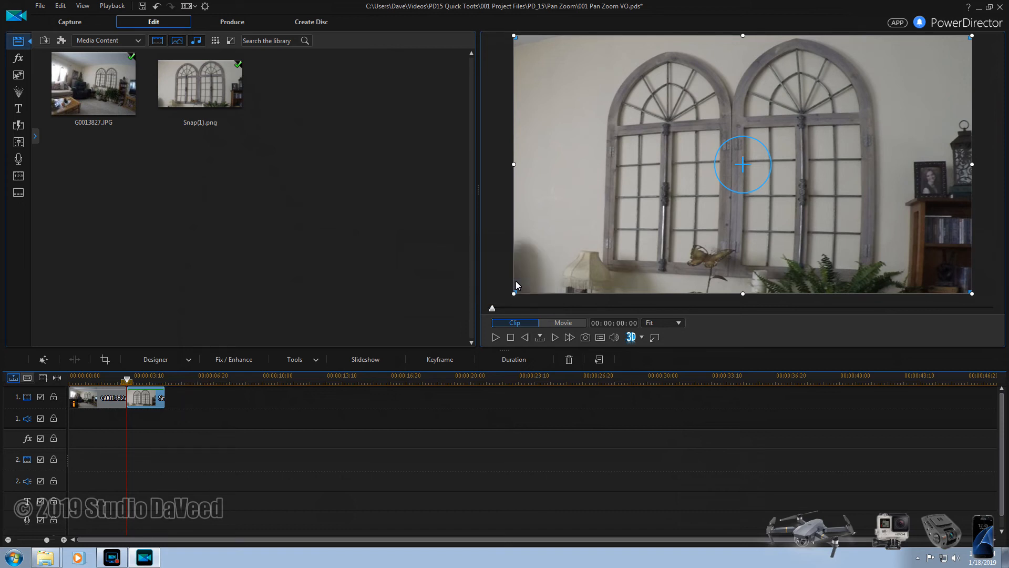
left_click(558, 325)
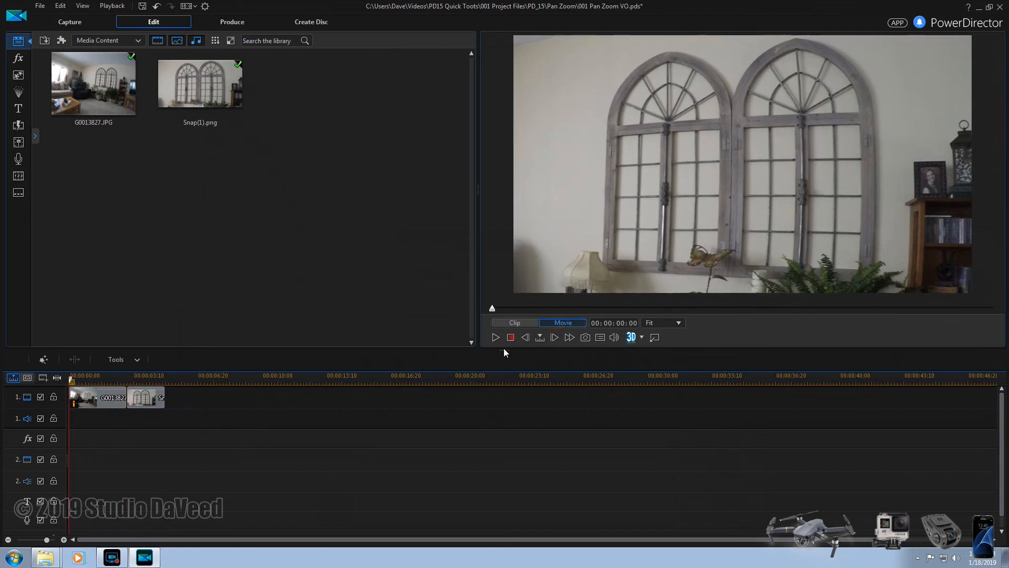
left_click(495, 338)
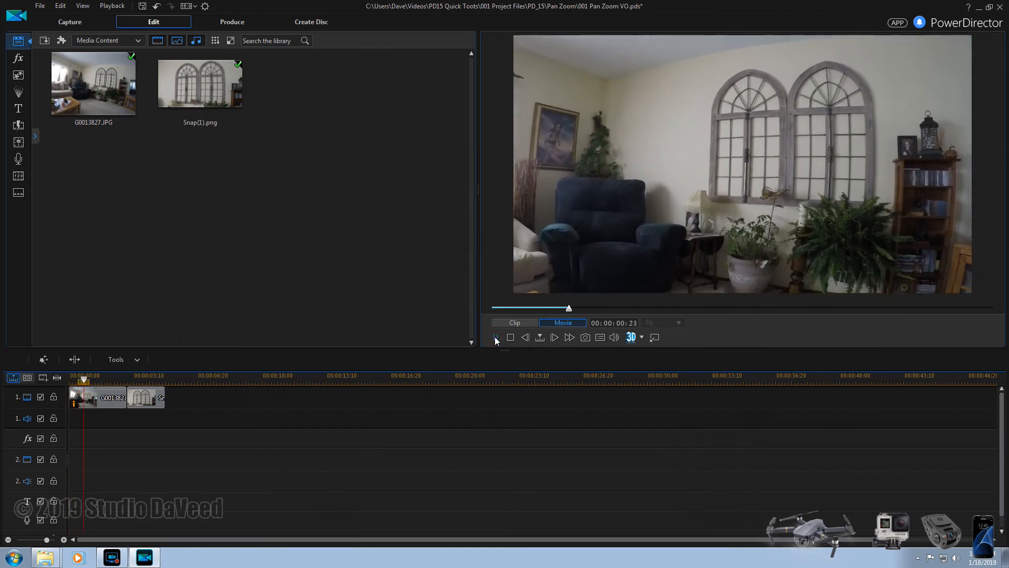